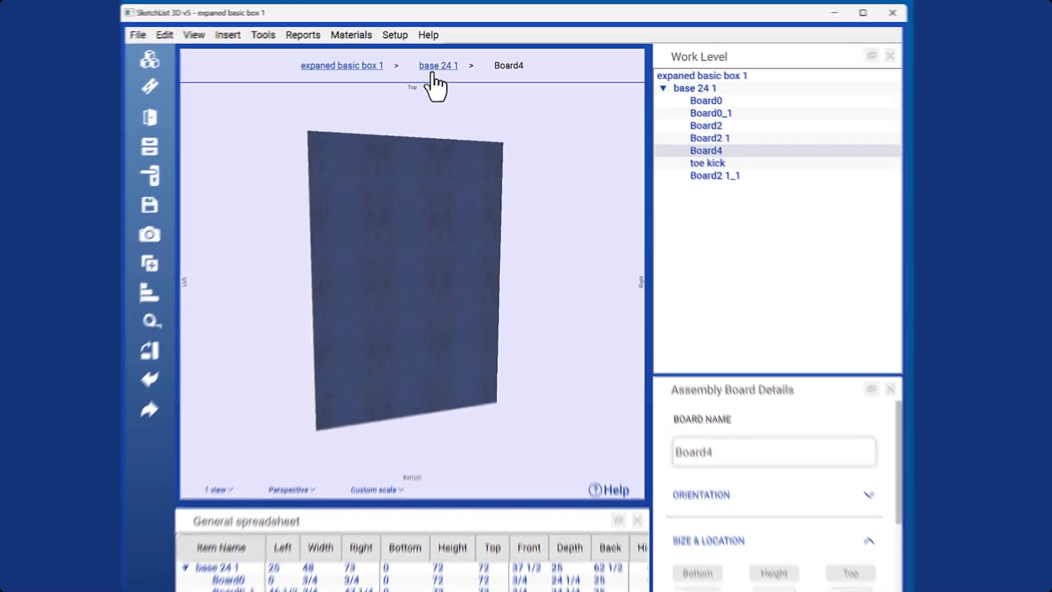
- Return to the base 24 1 assembly and start a new board named Front in it, using maple sheet goods
left_click(445, 57)
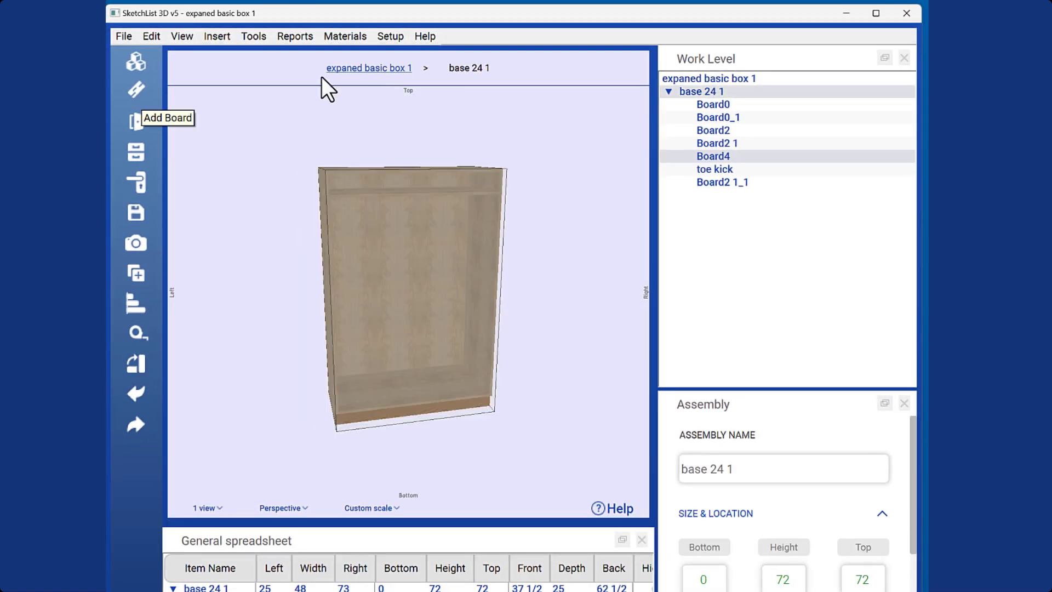
left_click(141, 89)
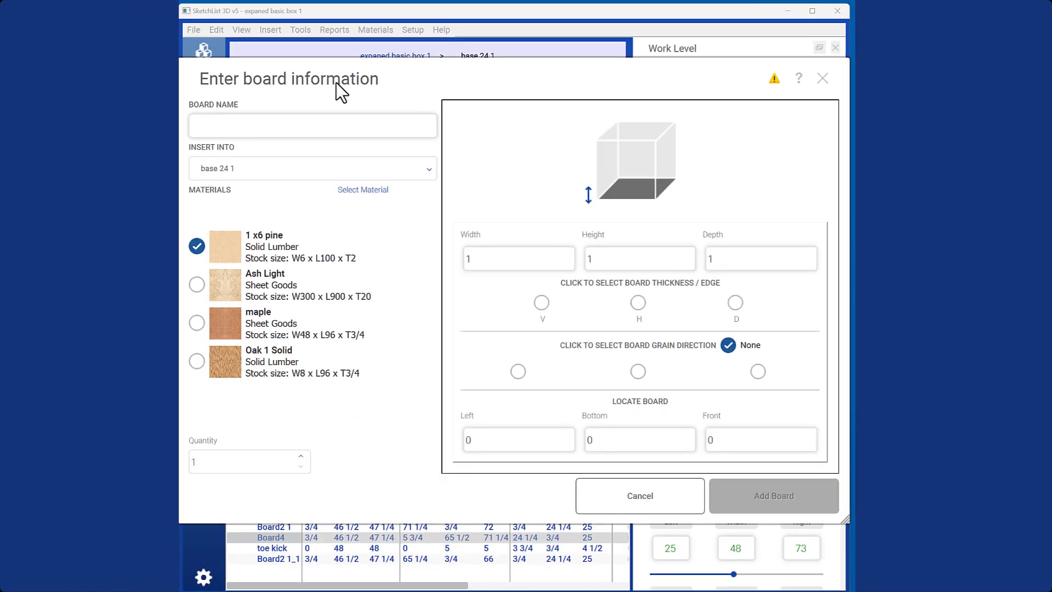
left_click(322, 126)
type("Front")
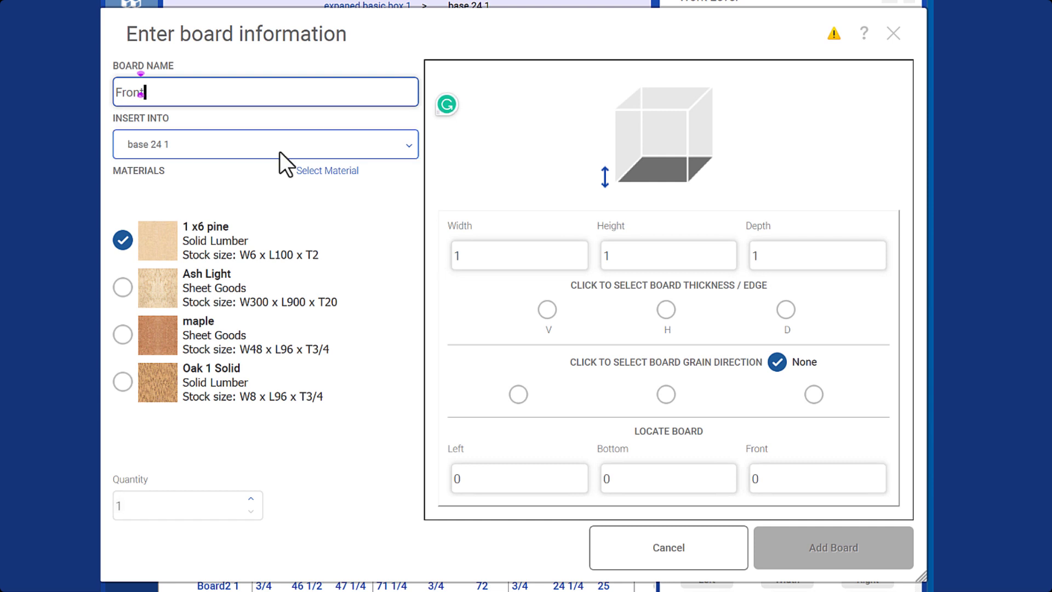
left_click(241, 146)
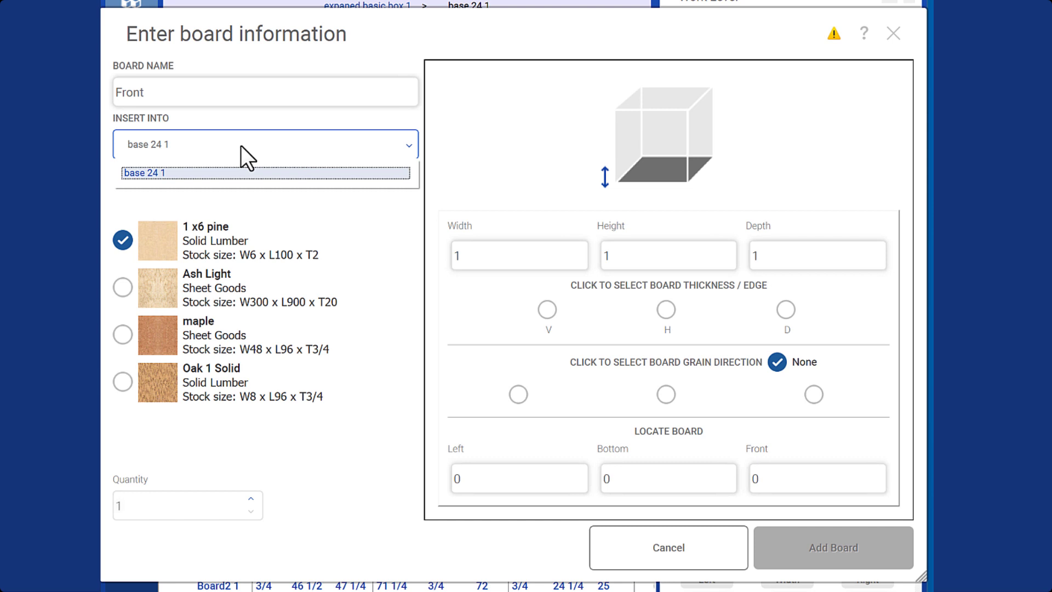
left_click(242, 146)
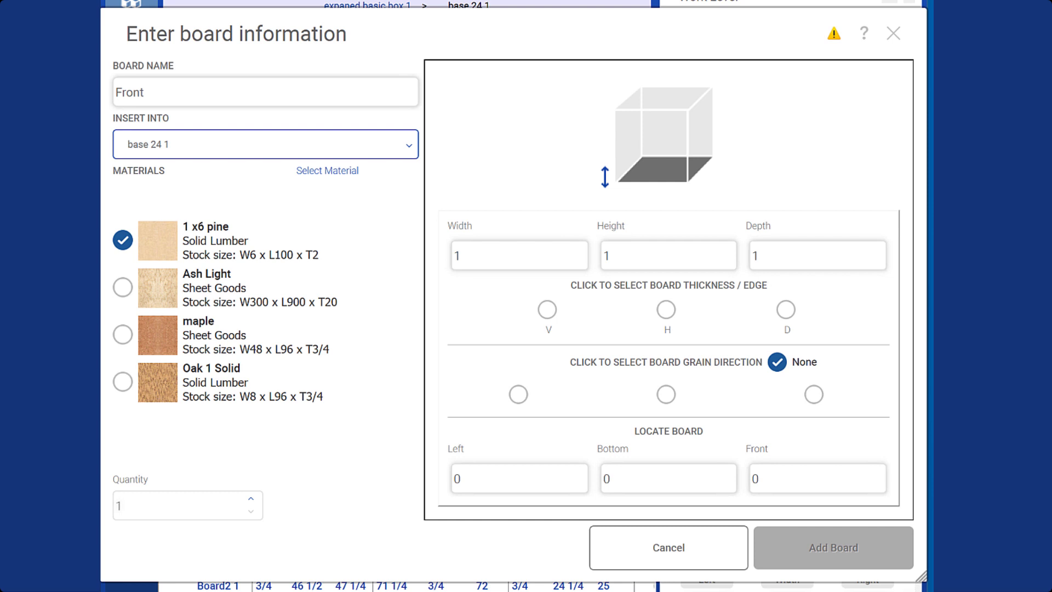
left_click(123, 334)
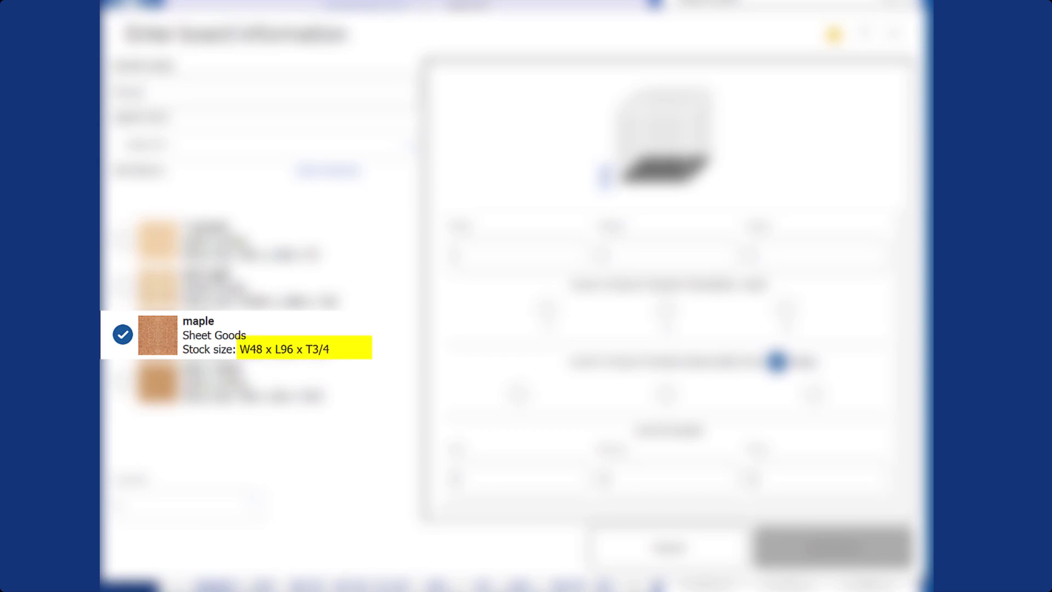
- Size the Front board 12 wide, 12 high and .75 thick, with thickness along the depth and grain along the height
left_click(478, 256)
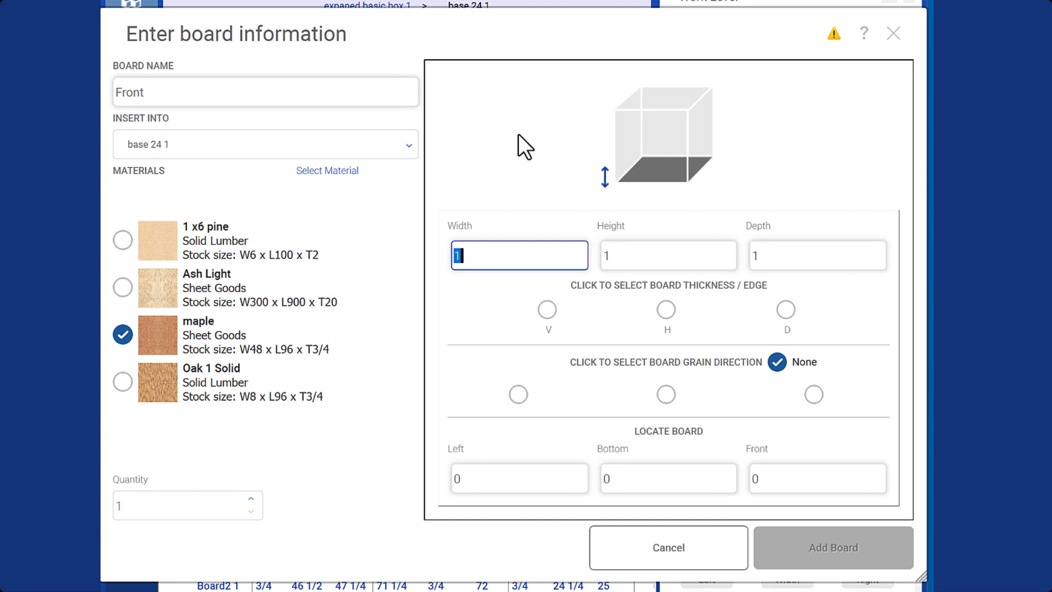
type("12")
key("Tab")
type("12")
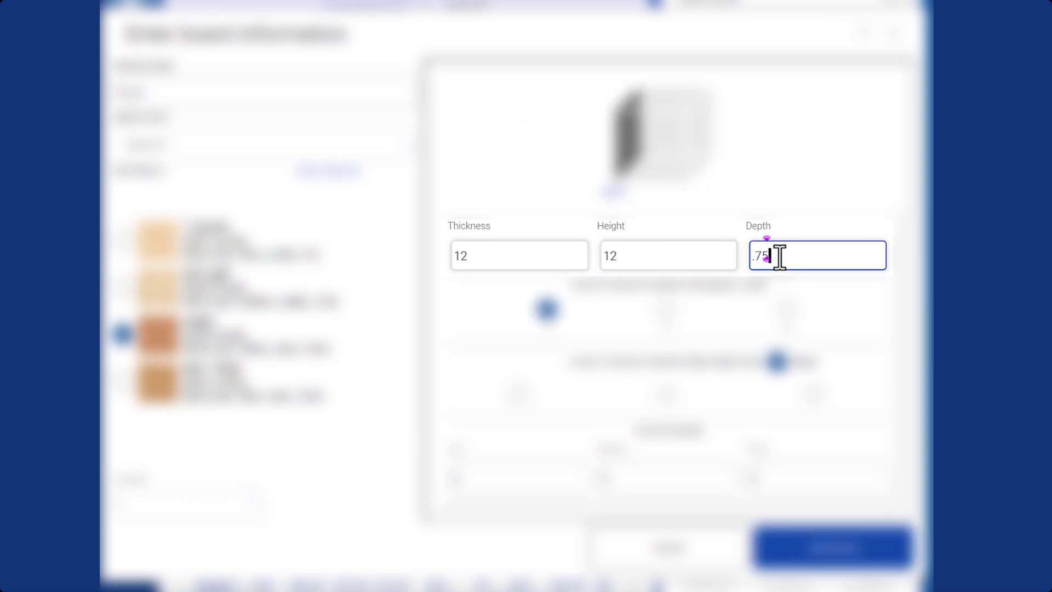
left_click(785, 310)
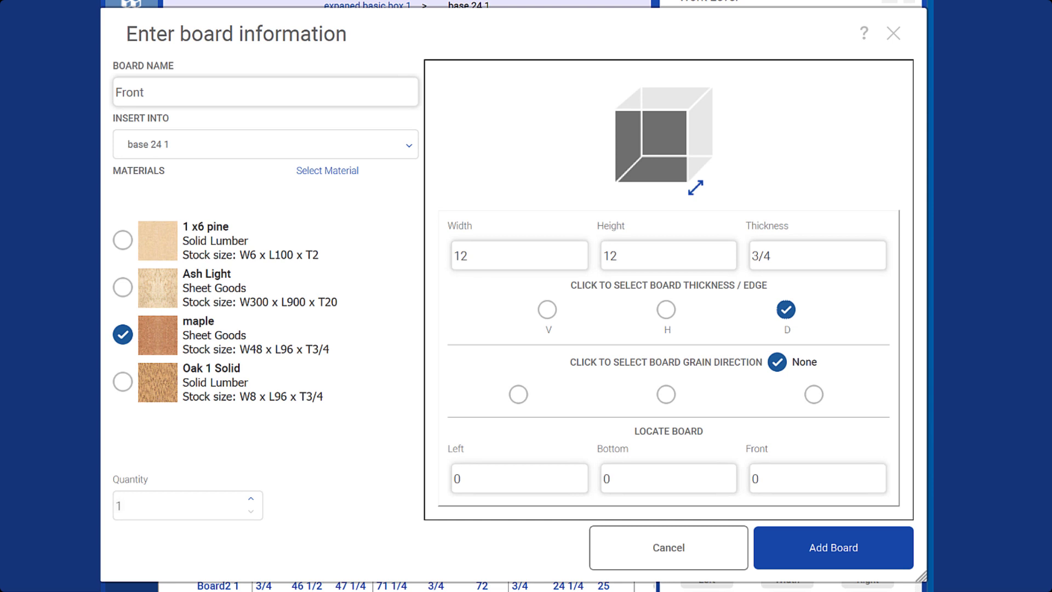
left_click(666, 394)
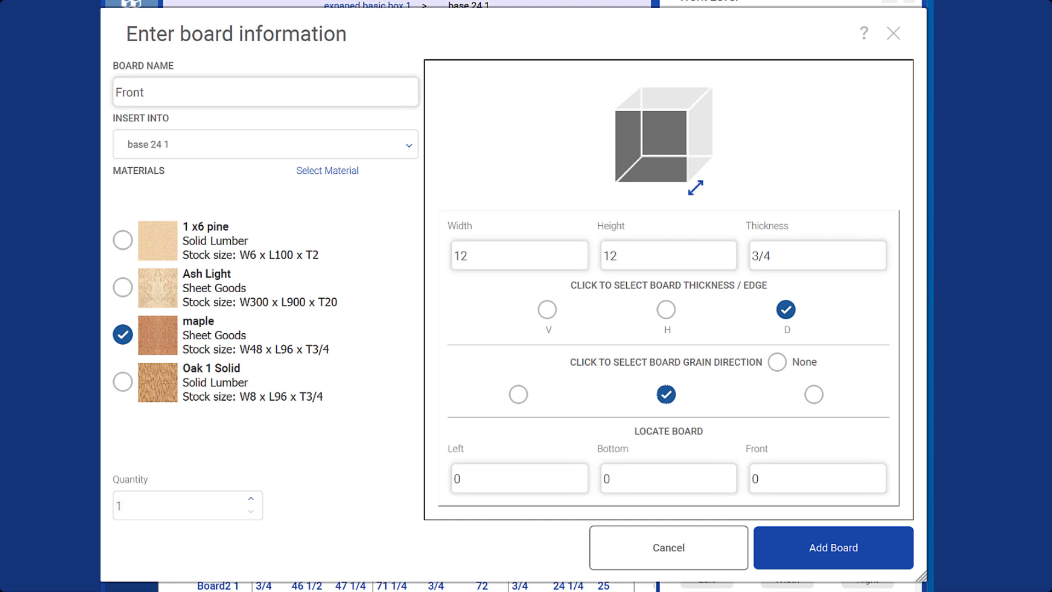
left_click(518, 394)
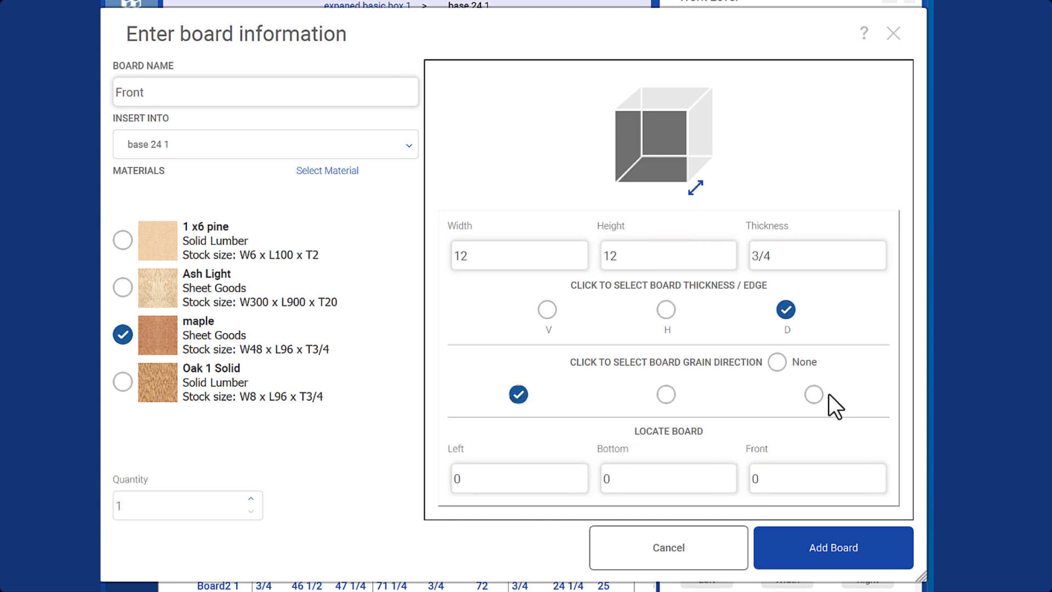
left_click(665, 394)
- Locate the board at left 12, bottom 12 and front 3, add it to the assembly, and select it in the model
left_click(514, 482)
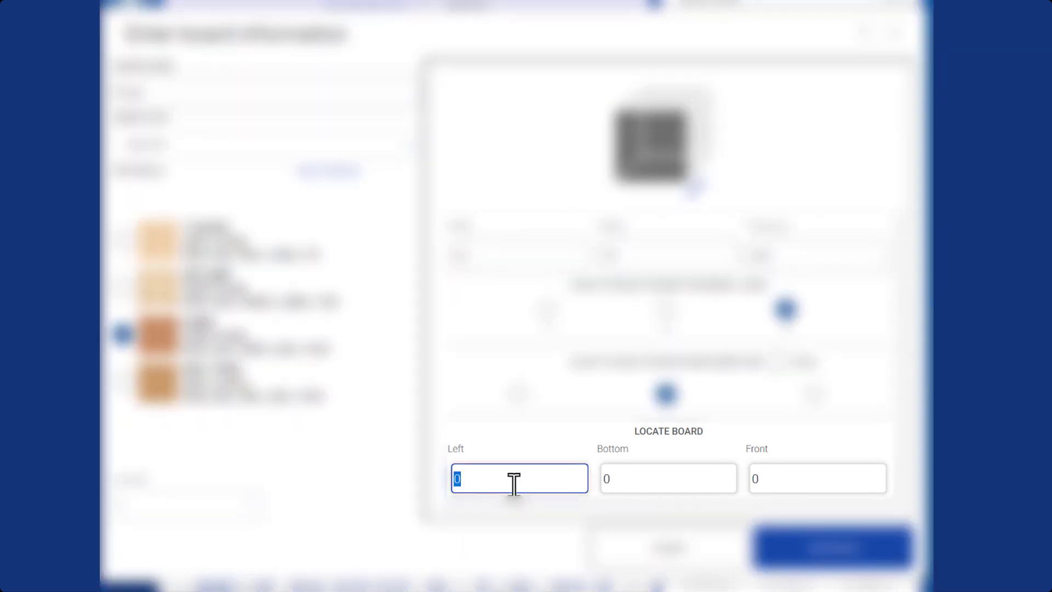
type("12")
left_click(641, 482)
type("12")
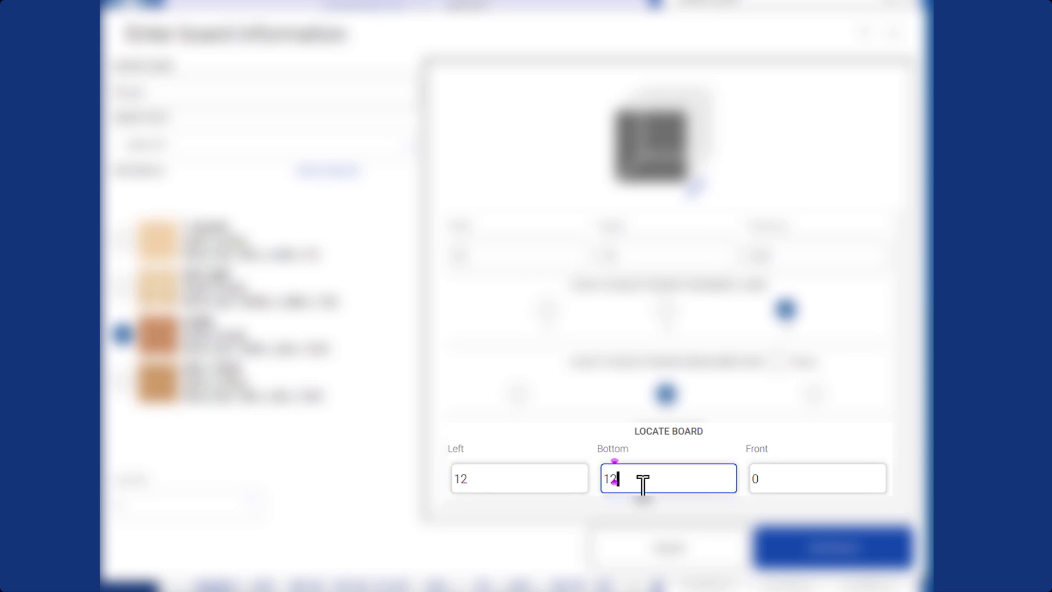
key("Tab")
type("3")
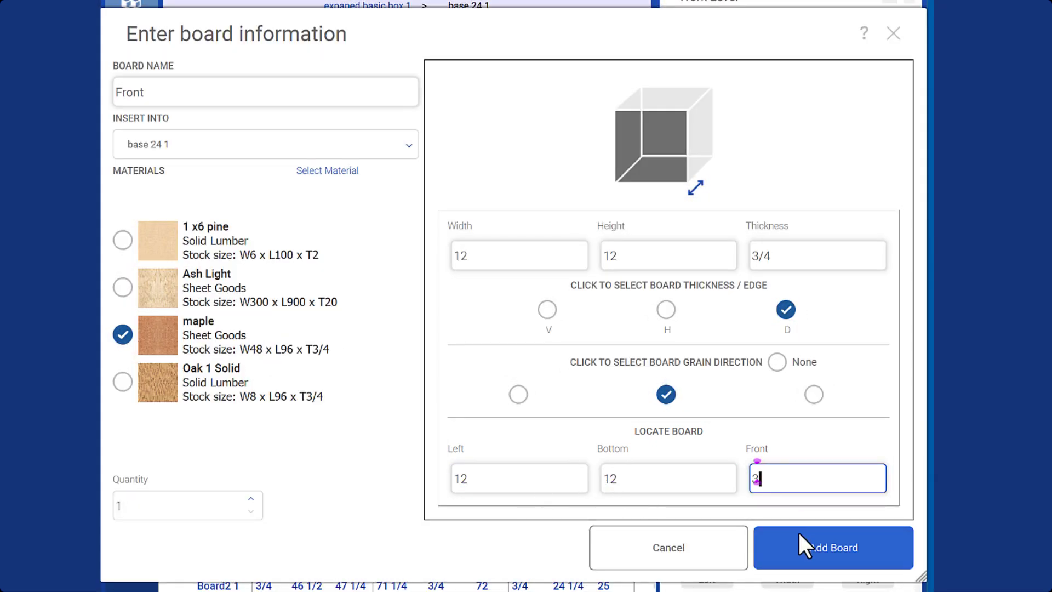
left_click(806, 547)
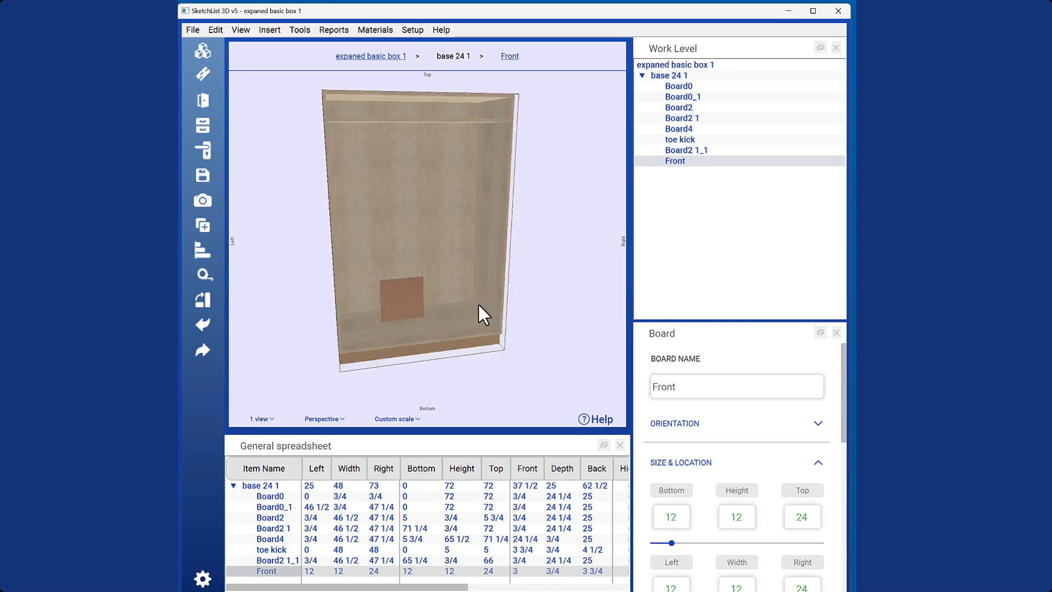
left_click(412, 299)
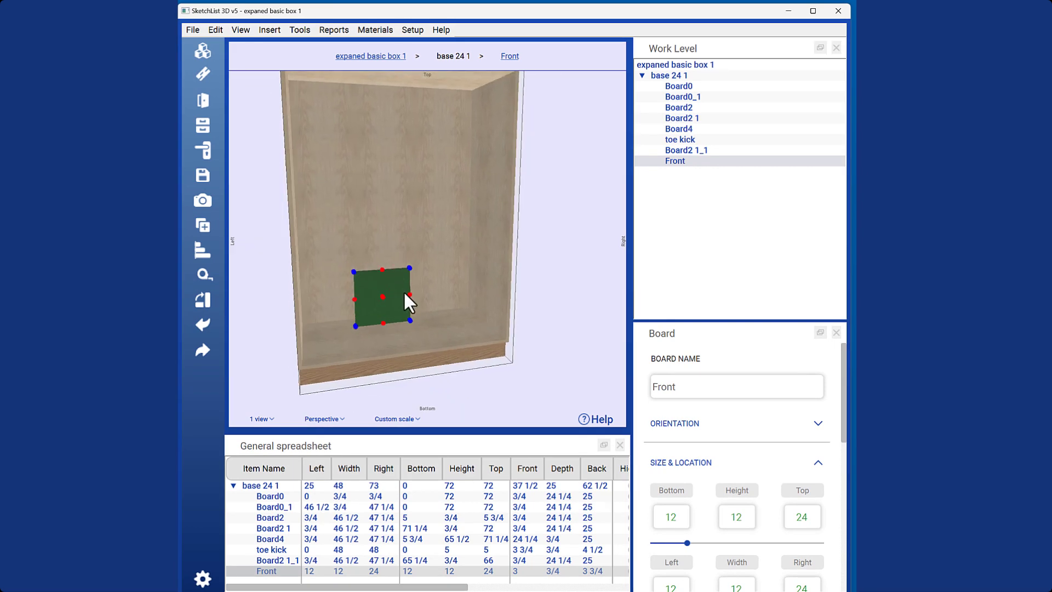
- Start another board named test in 1 x6 pine, 8 wide, 200 high and 3 deep
left_click(203, 74)
type("test")
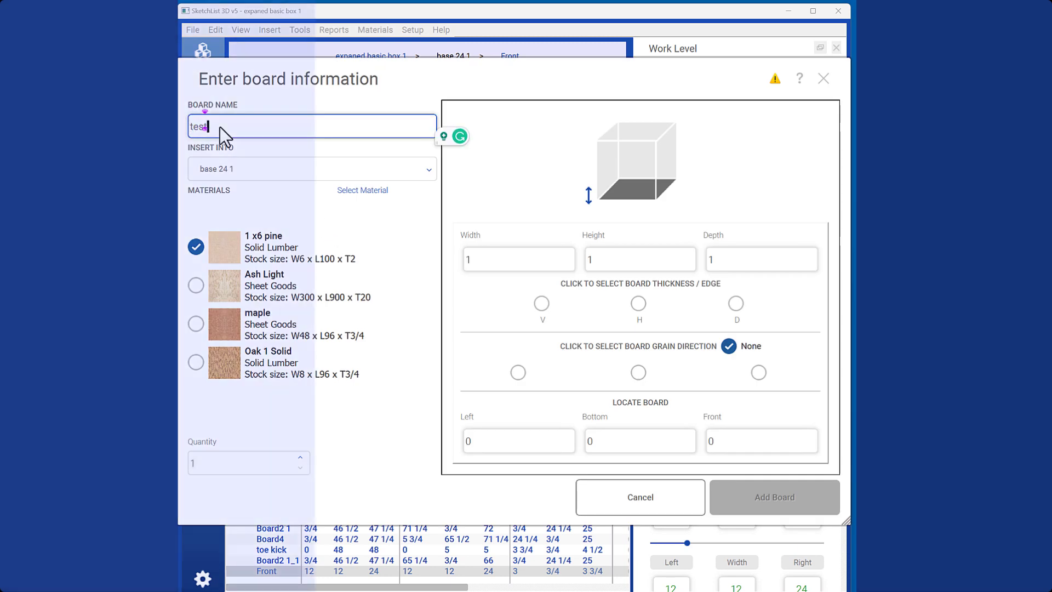
left_click(525, 259)
type("8")
left_click(618, 261)
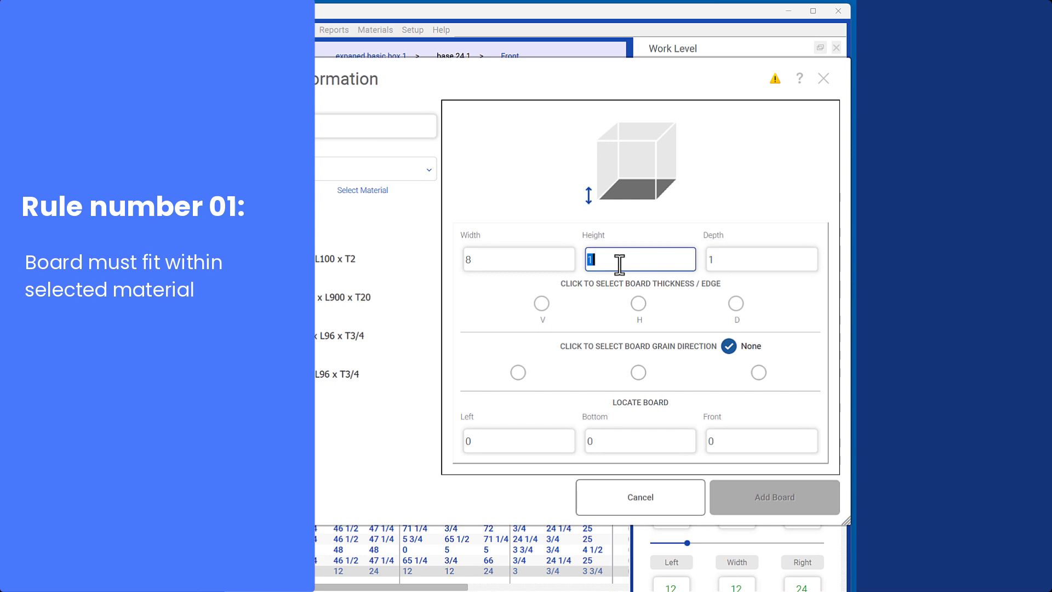
type("200")
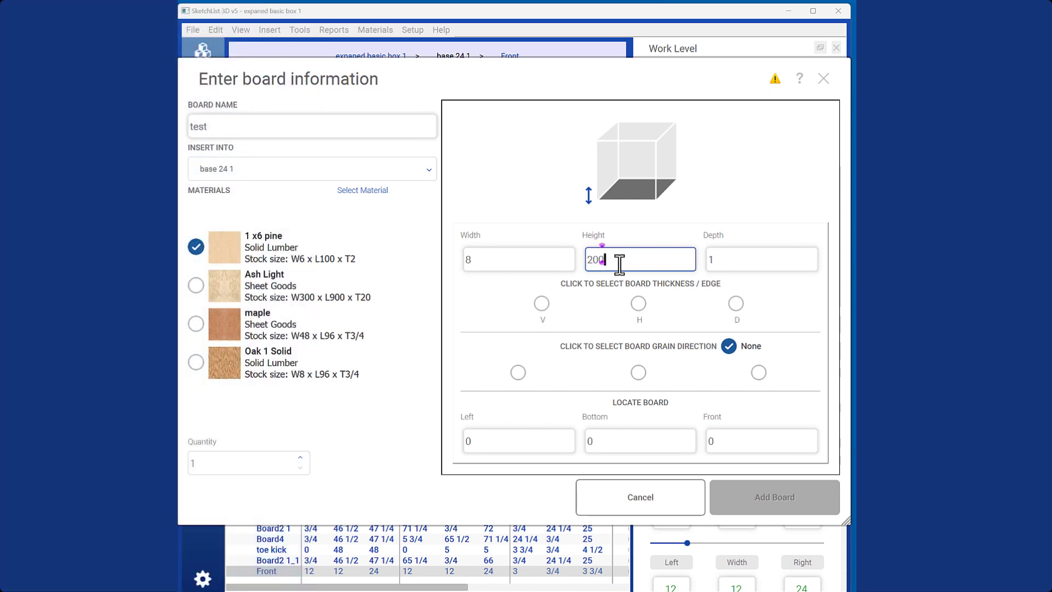
left_click(719, 261)
type("3")
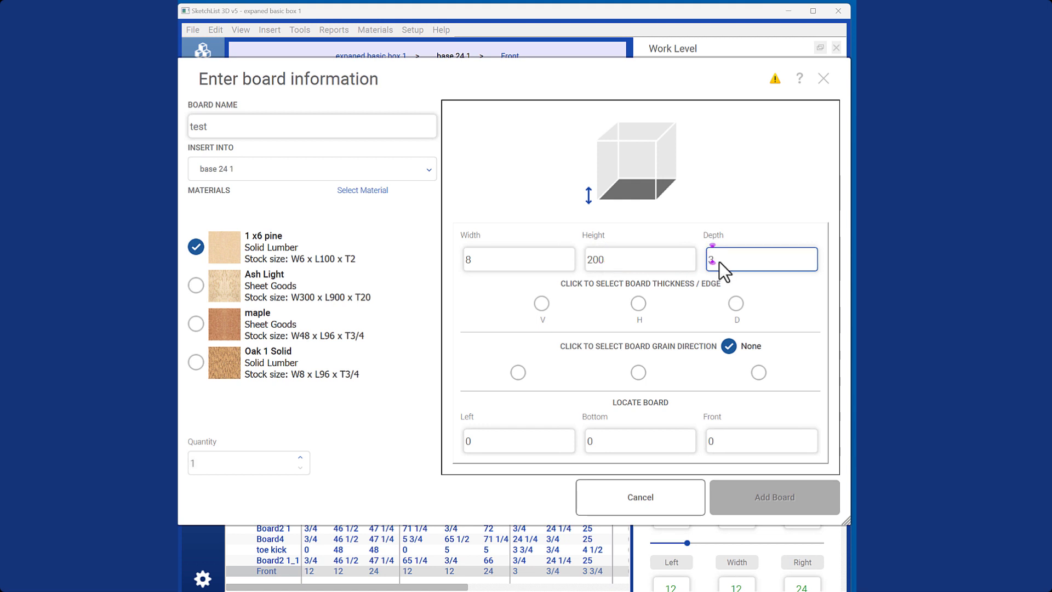
- Try to add the test board with thickness along the depth and grain along the height, and cancel the board entry
left_click(736, 303)
left_click(639, 373)
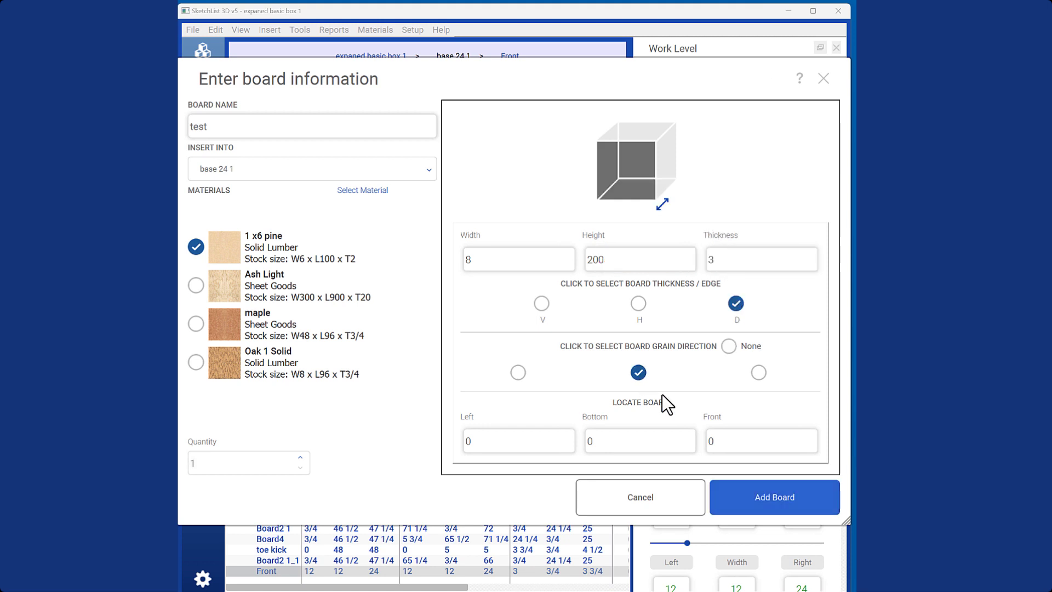
left_click(781, 496)
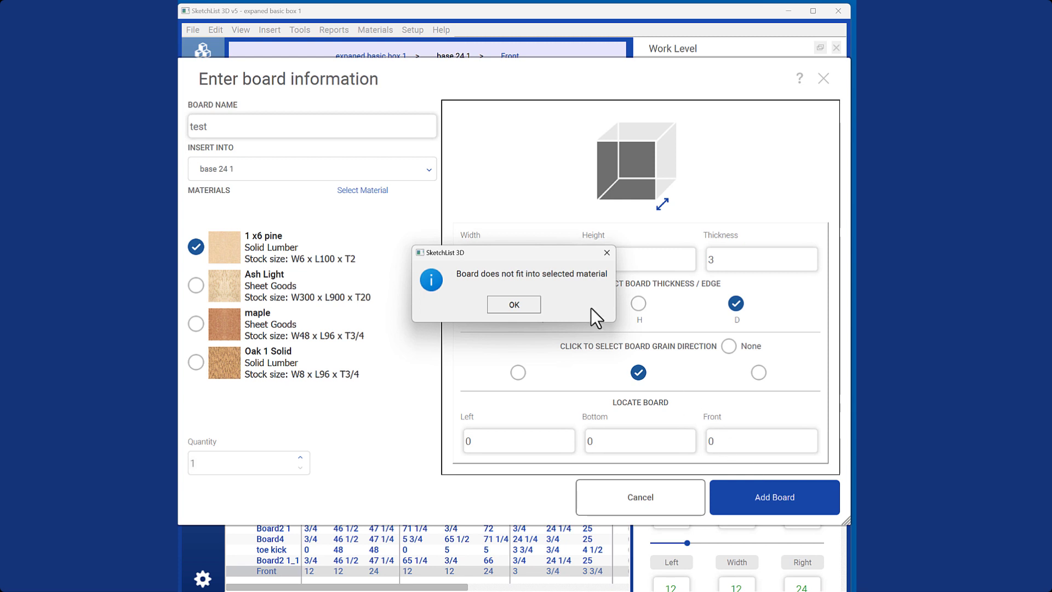
left_click_drag(533, 252, 440, 140)
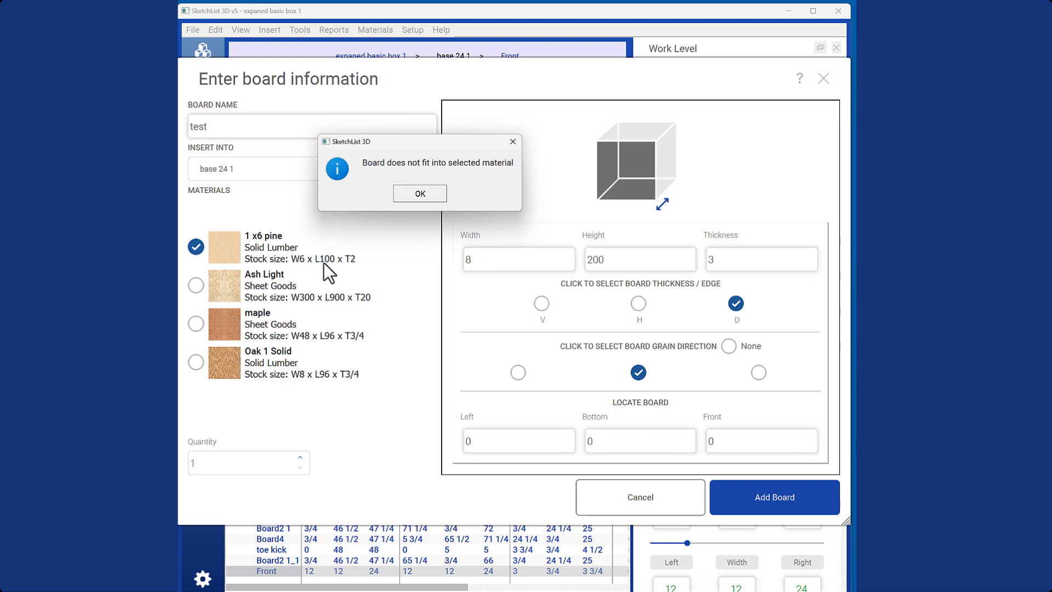
key("Return")
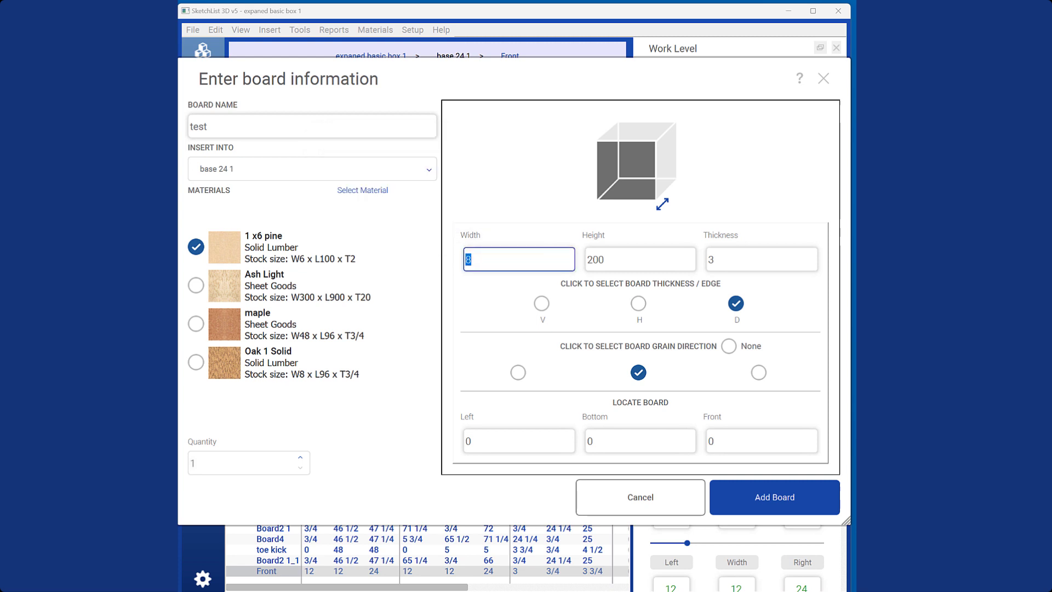
key("Escape")
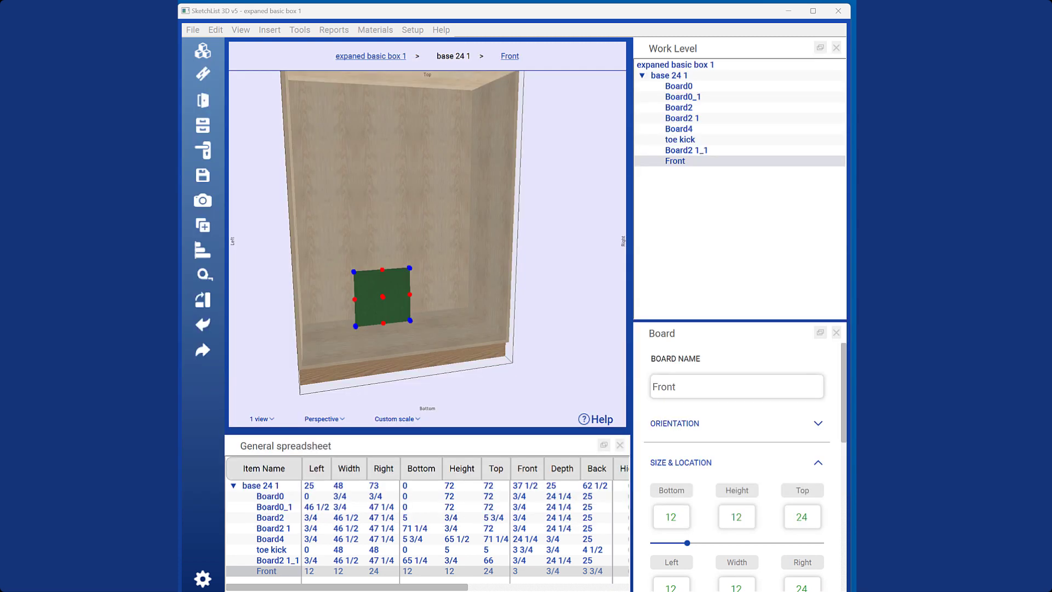
- Start a new maple board named side divider, with .75 as its width and the thickness set along that width
left_click(204, 67)
type("side divider")
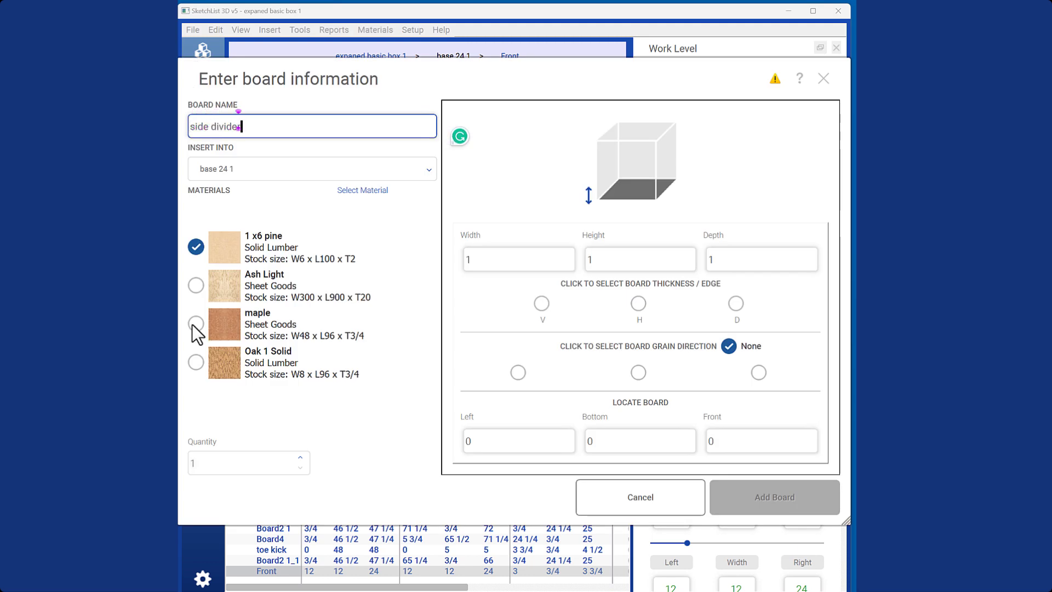
left_click(194, 323)
left_click(489, 259)
type(".75")
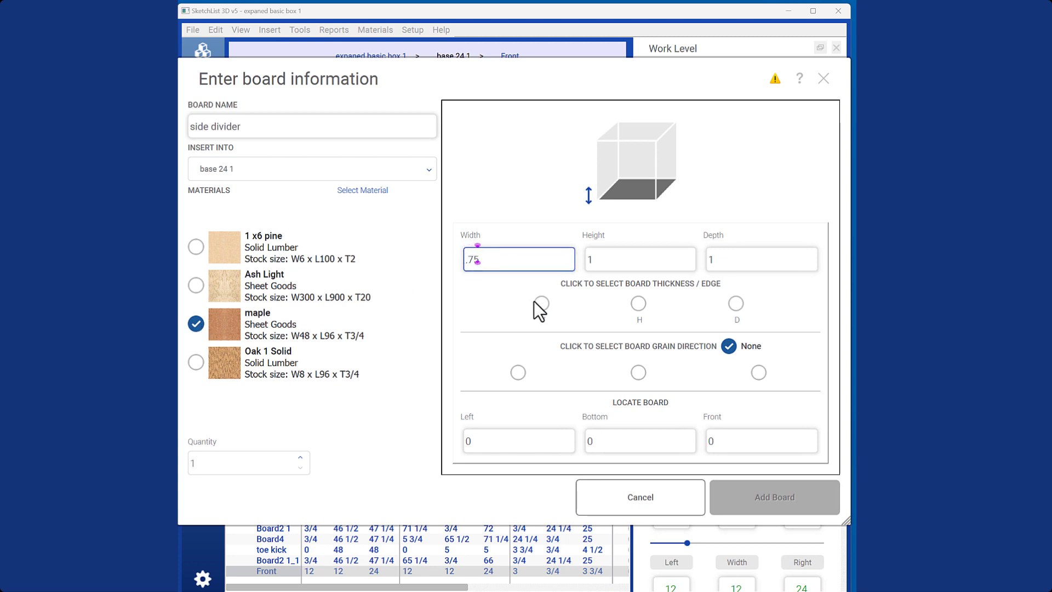
left_click(540, 303)
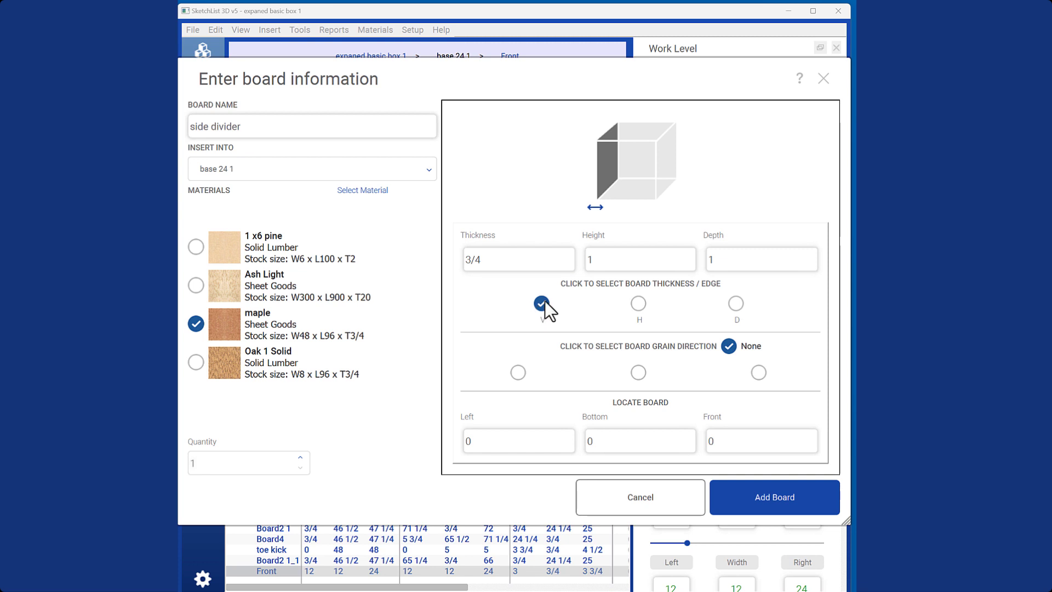
- Set the side divider's height and depth to 12, run its grain along the height, and add it to the assembly
left_click(630, 260)
type("2")
left_click(743, 259)
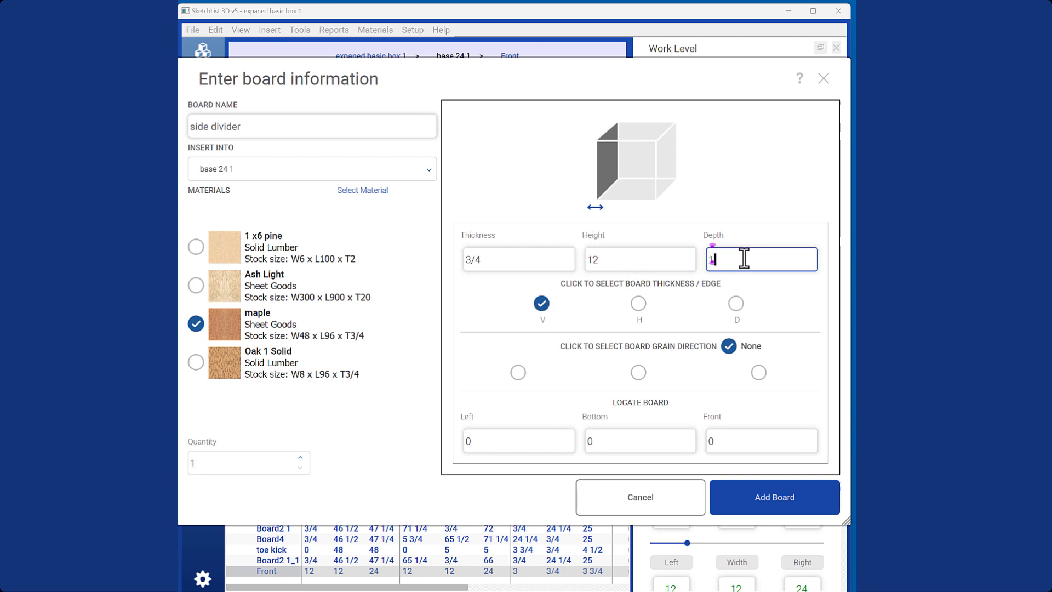
left_click(637, 372)
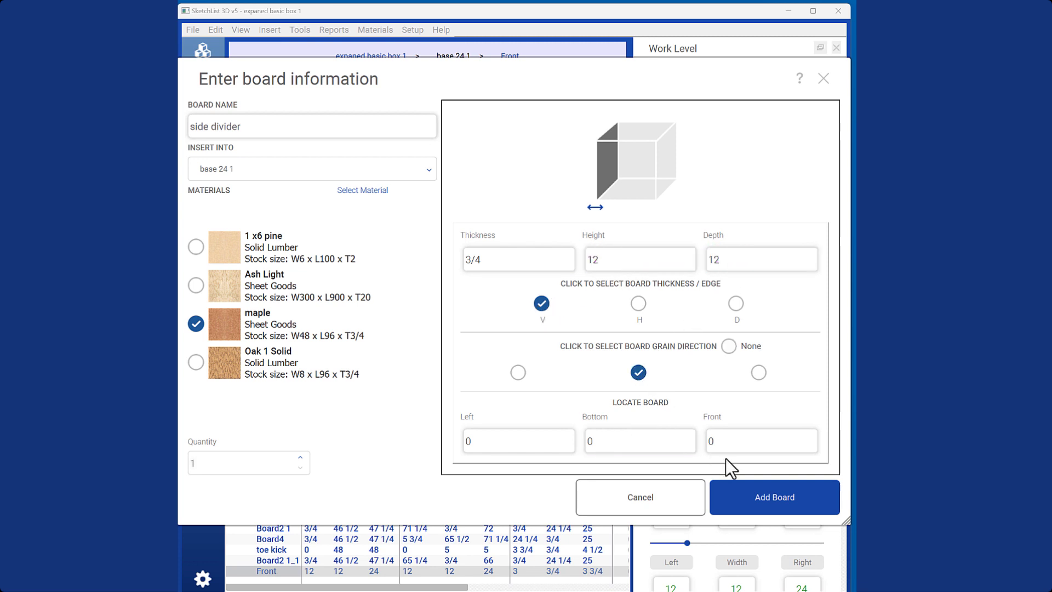
left_click(755, 488)
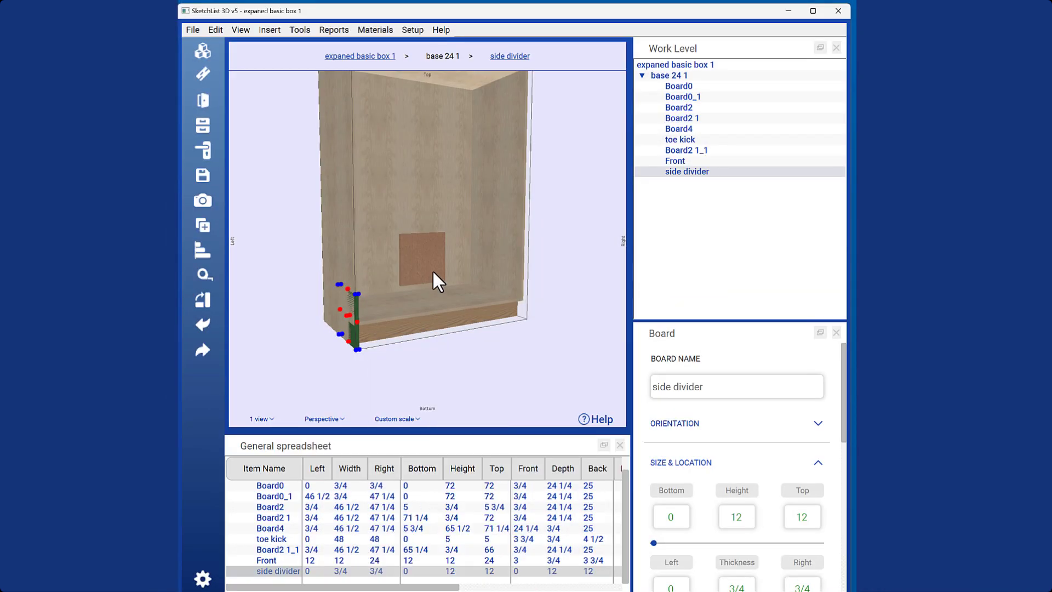
- Align the side divider's lower right front corner with the Front board's lower left front corner by copying and pasting the corner coordinates
left_click(433, 270)
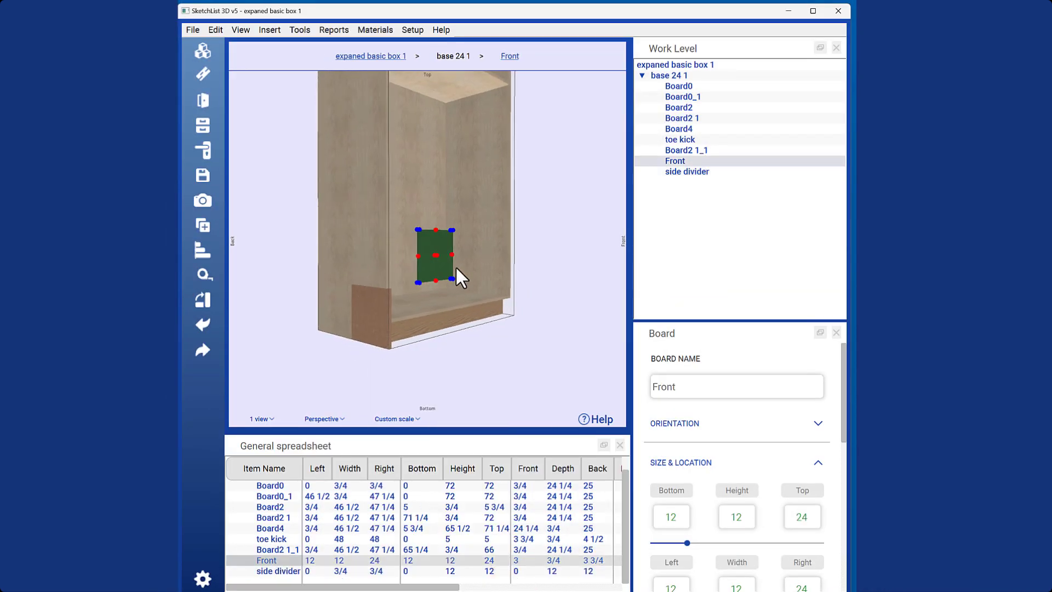
left_click(418, 282)
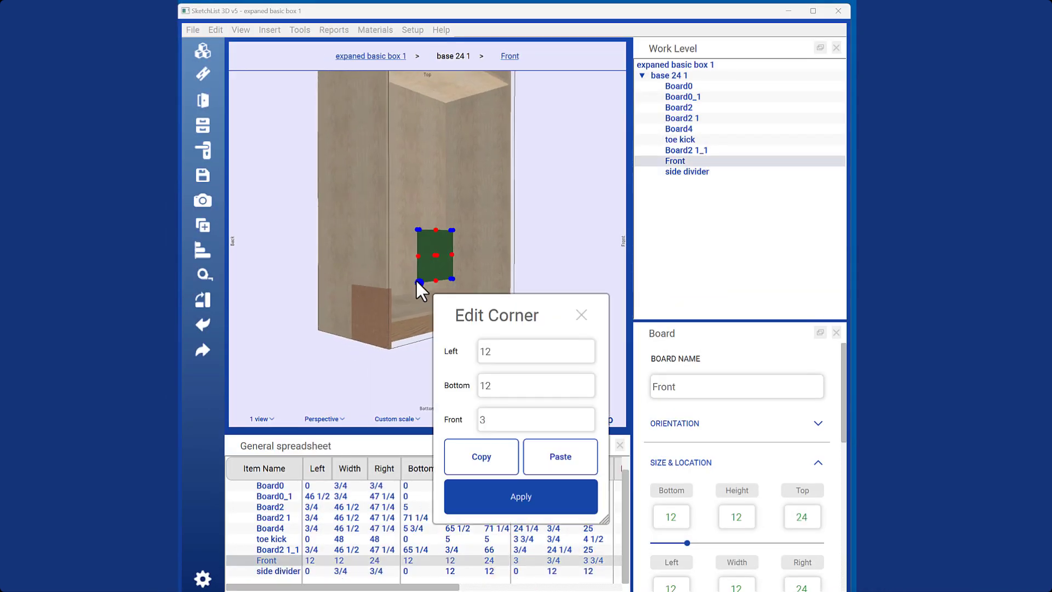
left_click(492, 492)
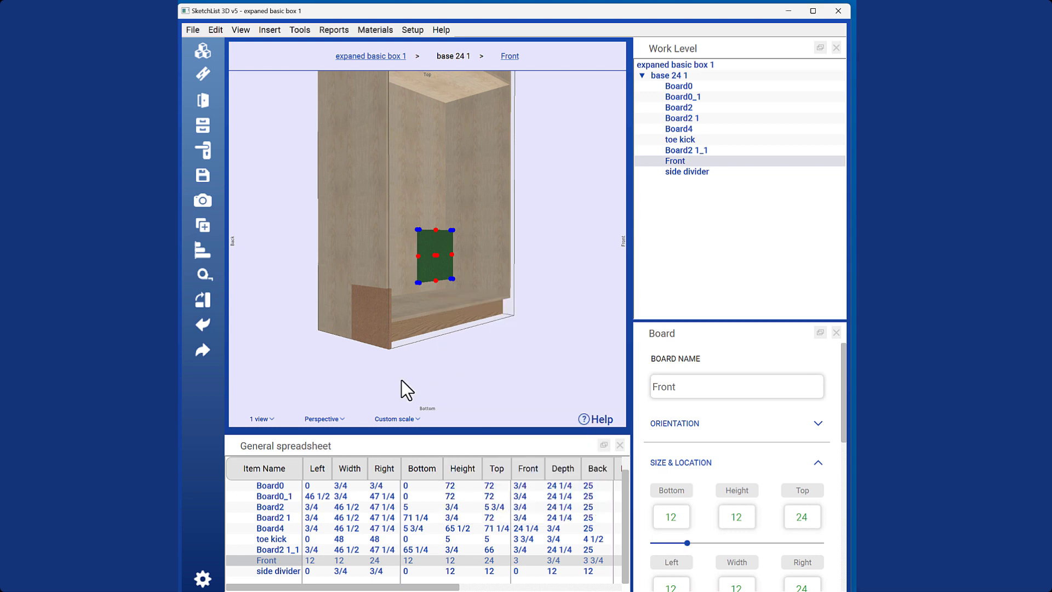
left_click(389, 345)
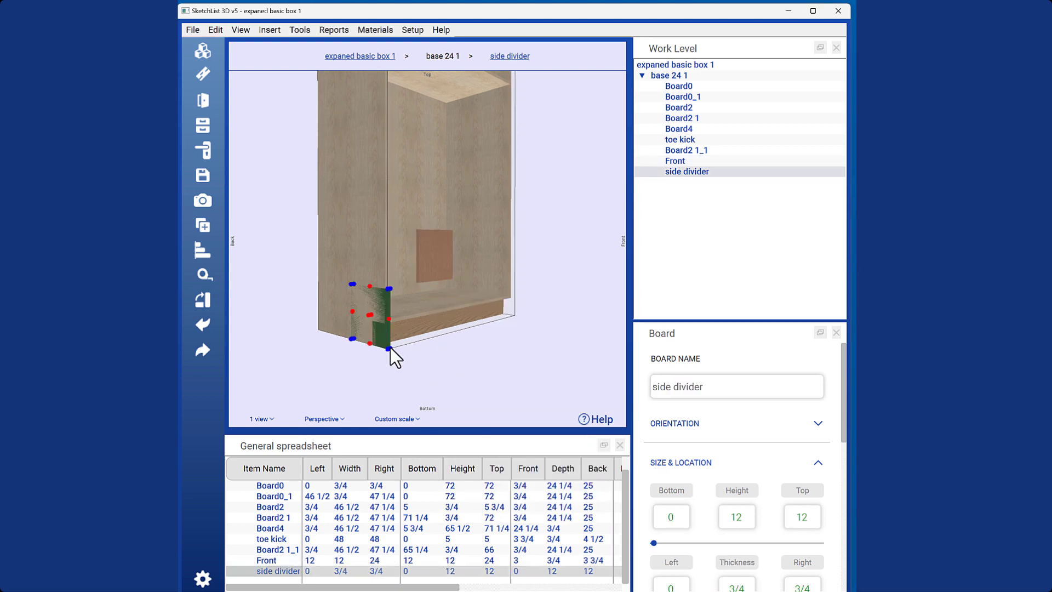
left_click(390, 347)
left_click(534, 523)
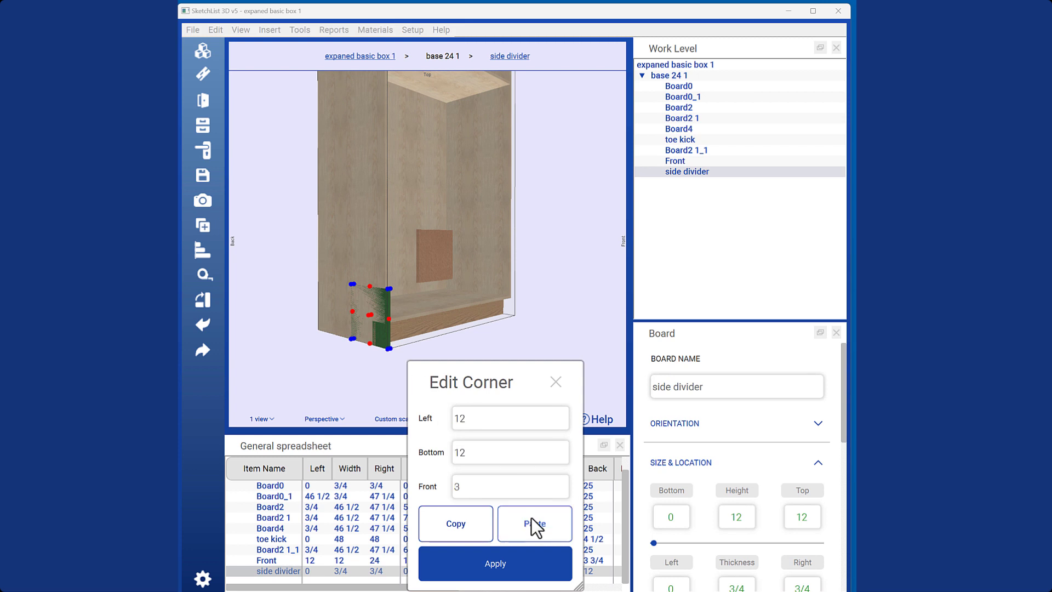
left_click(533, 563)
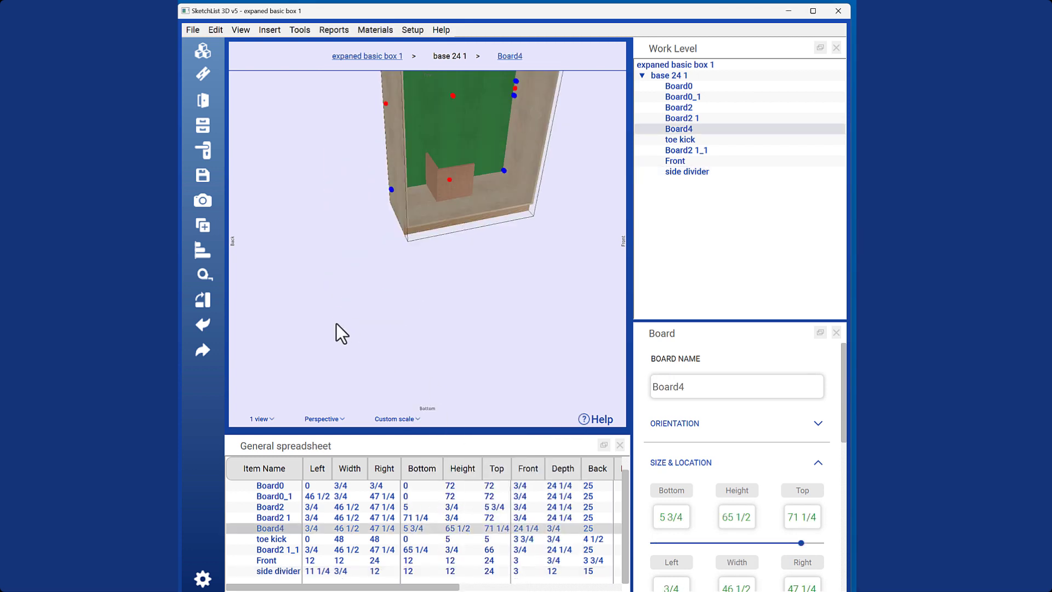
- Start a new board named bottom for the base 24 1 assembly, using maple as its material
left_click(203, 74)
left_click(265, 125)
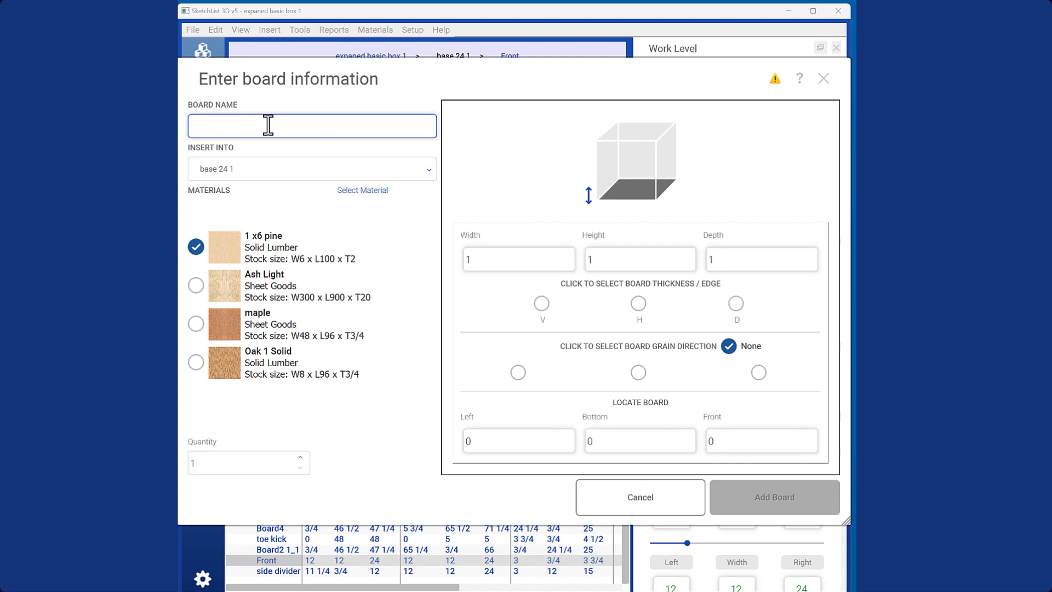
type("bottom")
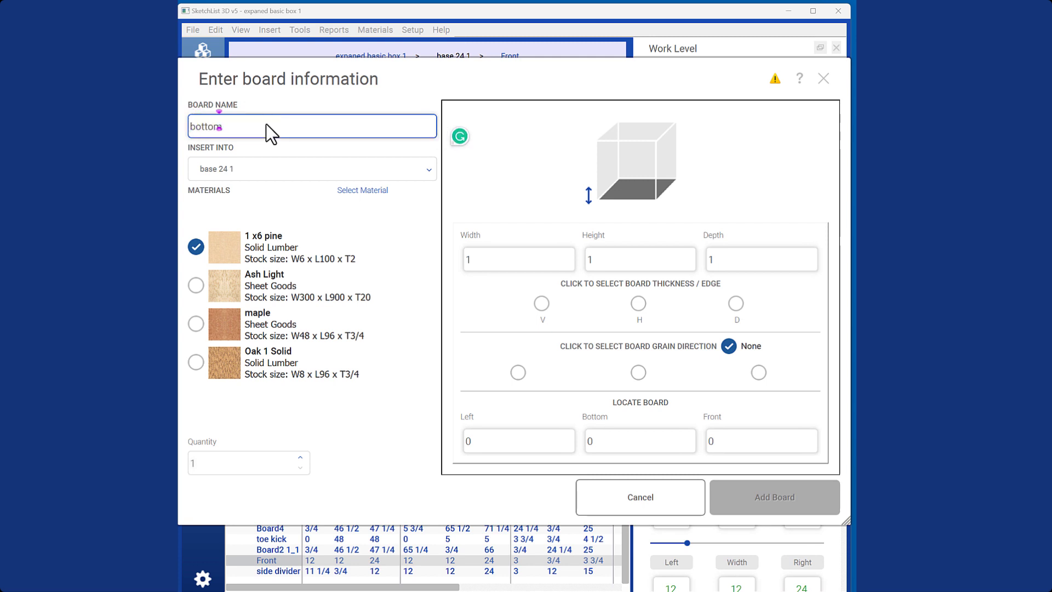
left_click(198, 324)
- Make the bottom board 12 wide, .75 high and 12 deep, with thickness along the height, and add it to the assembly
double_click(481, 262)
type("12")
double_click(617, 261)
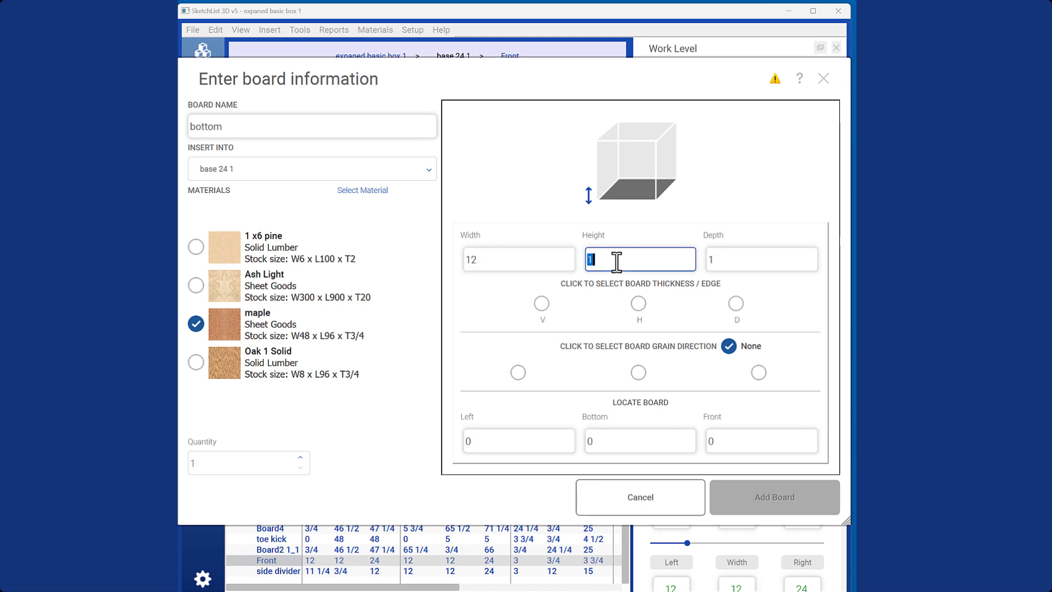
type(".75")
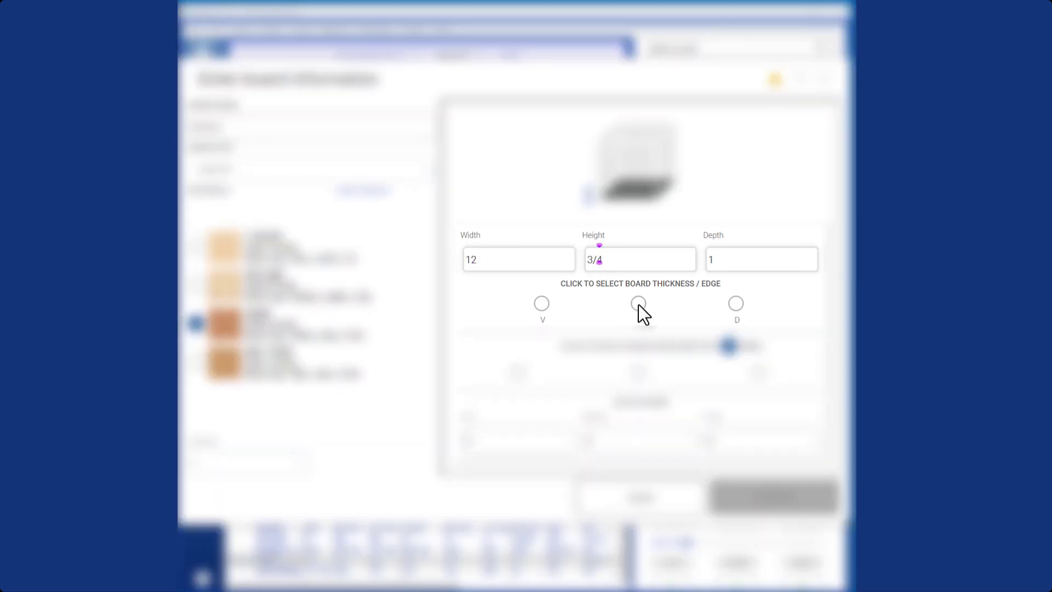
left_click(639, 304)
key("Tab")
type("12")
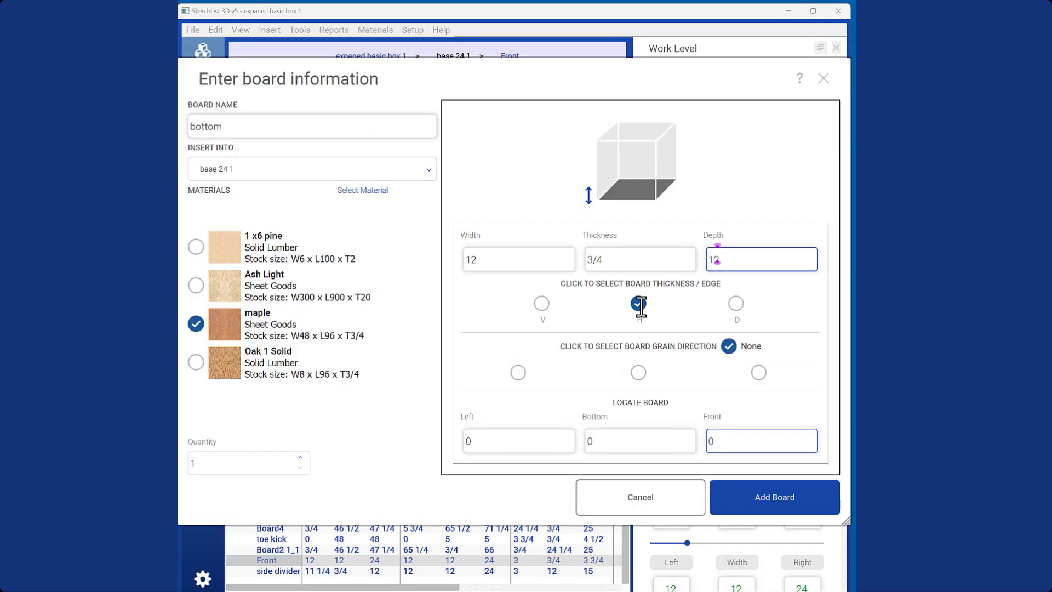
left_click(755, 498)
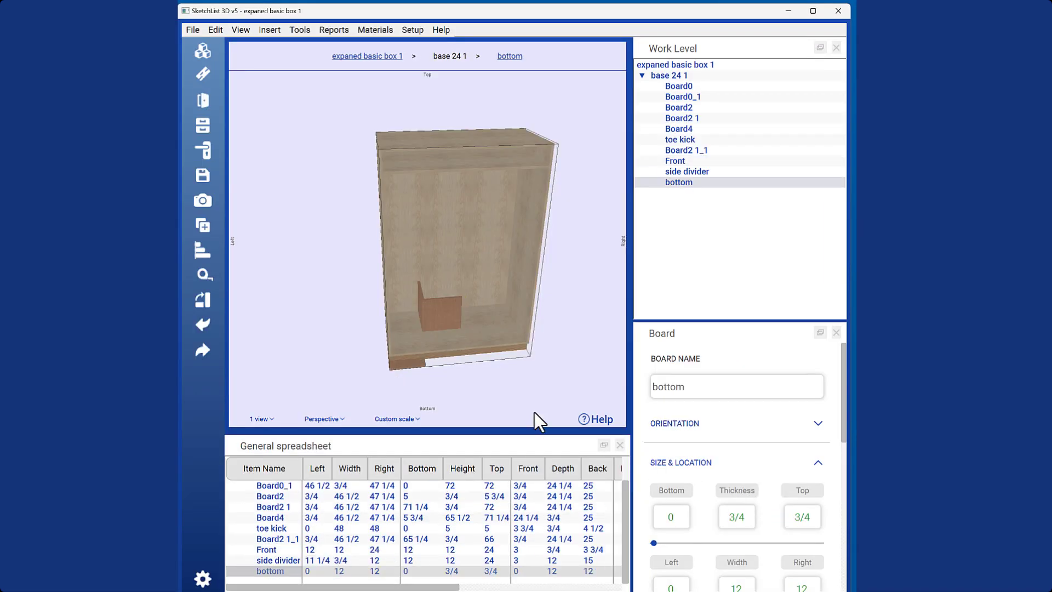
- Copy the coordinates of the Front board's lower right front corner
scroll(416, 368, "up", 4)
scroll(419, 365, "down", 2)
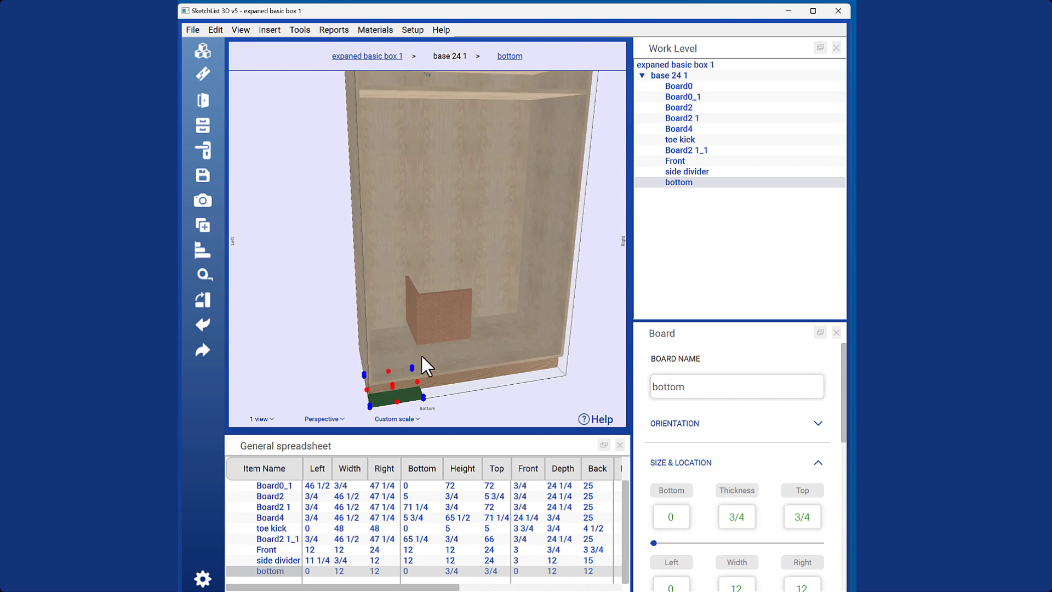
left_click(449, 239)
left_click(420, 256)
scroll(420, 256, "up", 3)
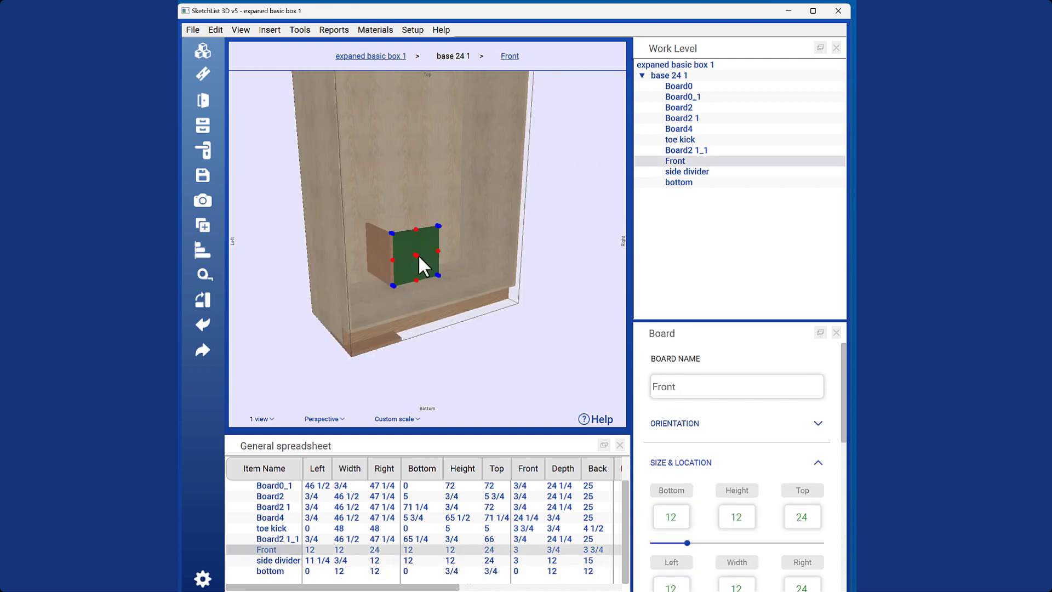
left_click(446, 284)
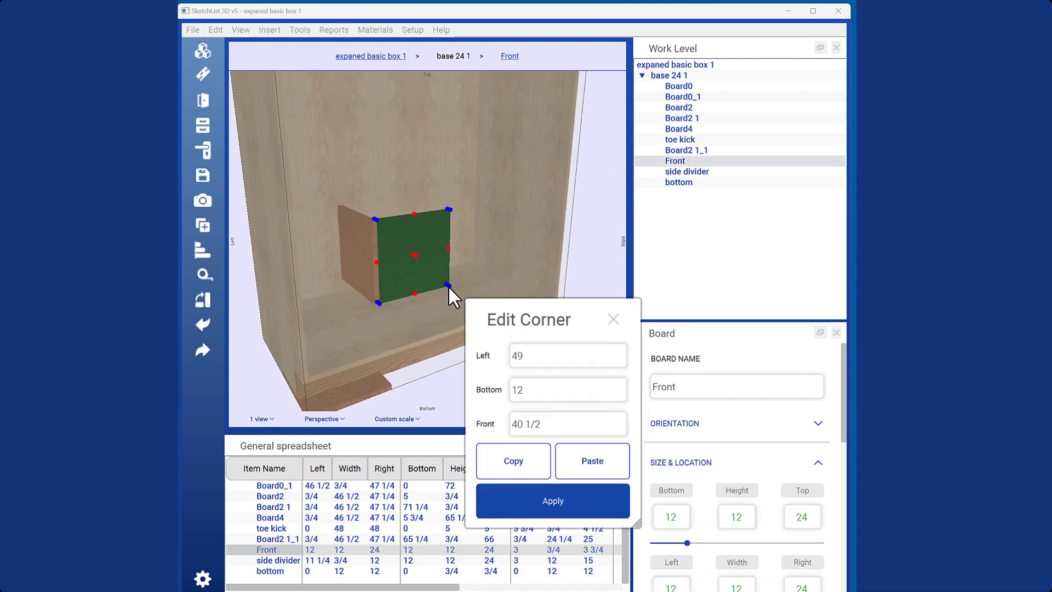
left_click(526, 505)
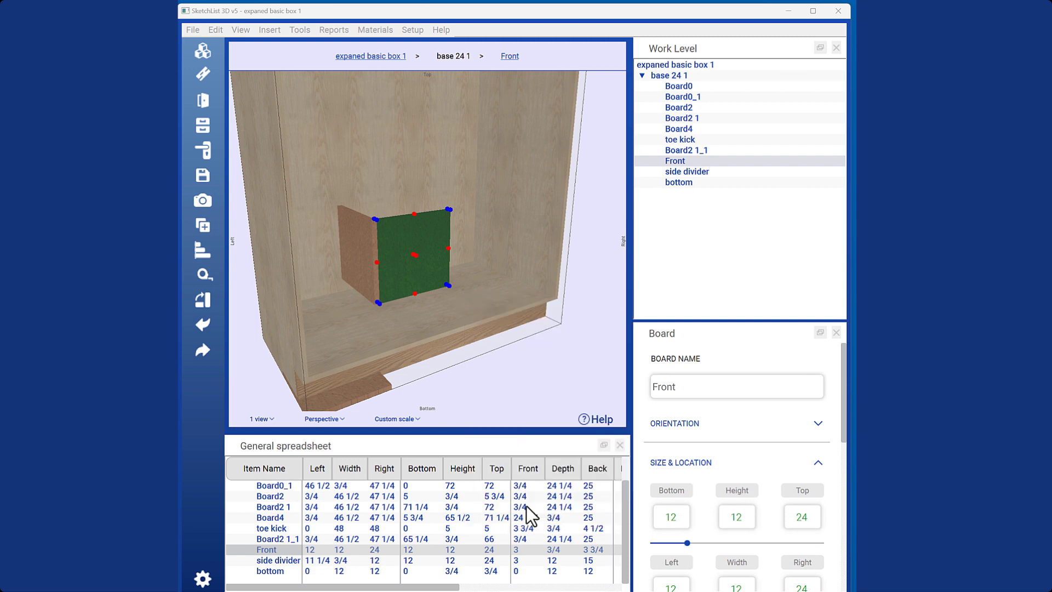
- Paste the copied coordinates onto the bottom board's lower right front corner and apply them to move the board under the Front board
left_click(347, 398)
left_click(392, 387)
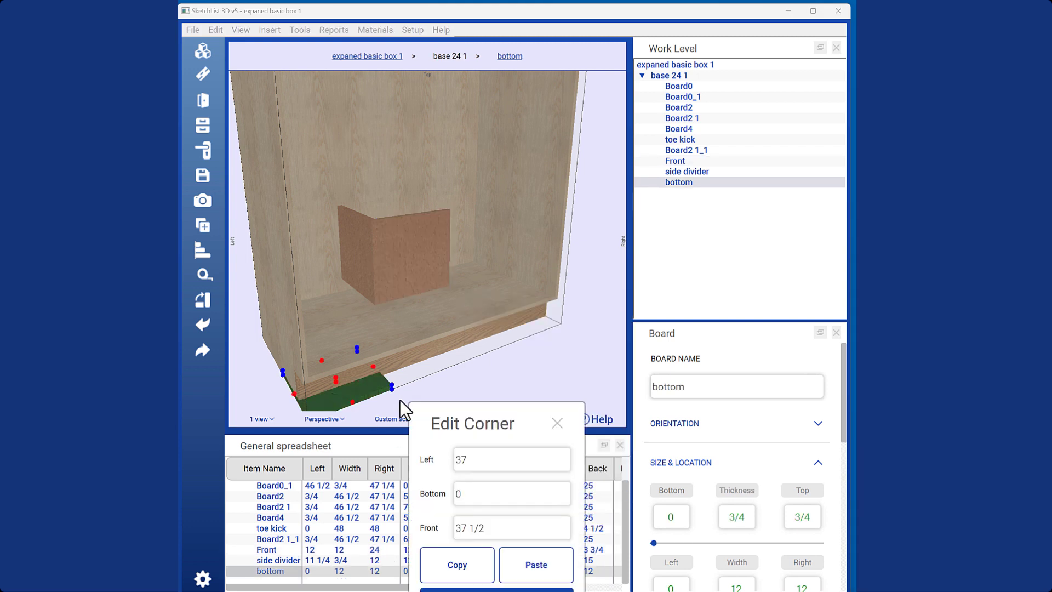
left_click(521, 573)
left_click(521, 590)
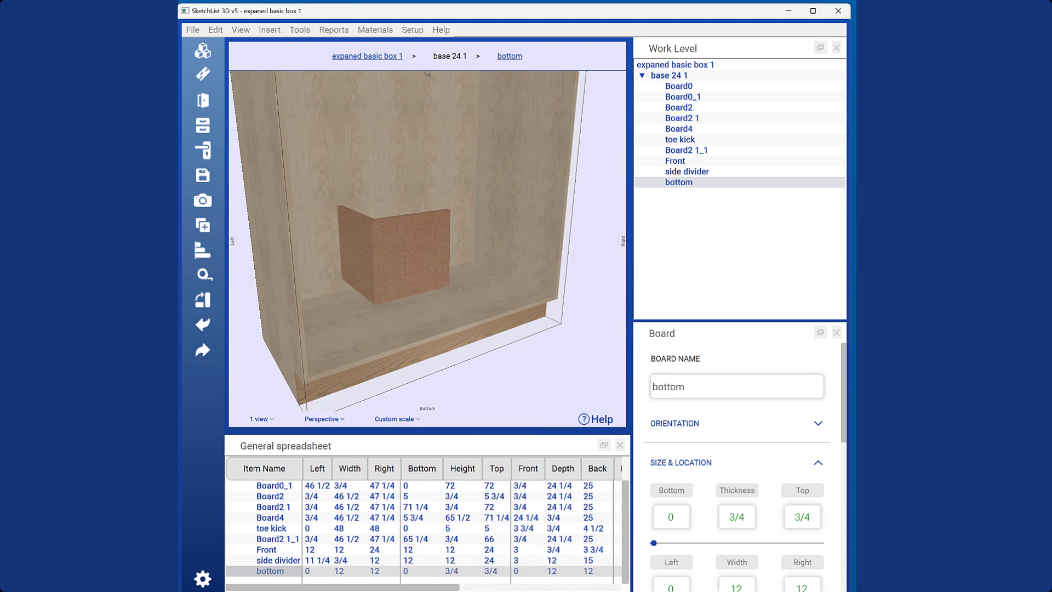
left_click_drag(390, 282, 525, 310)
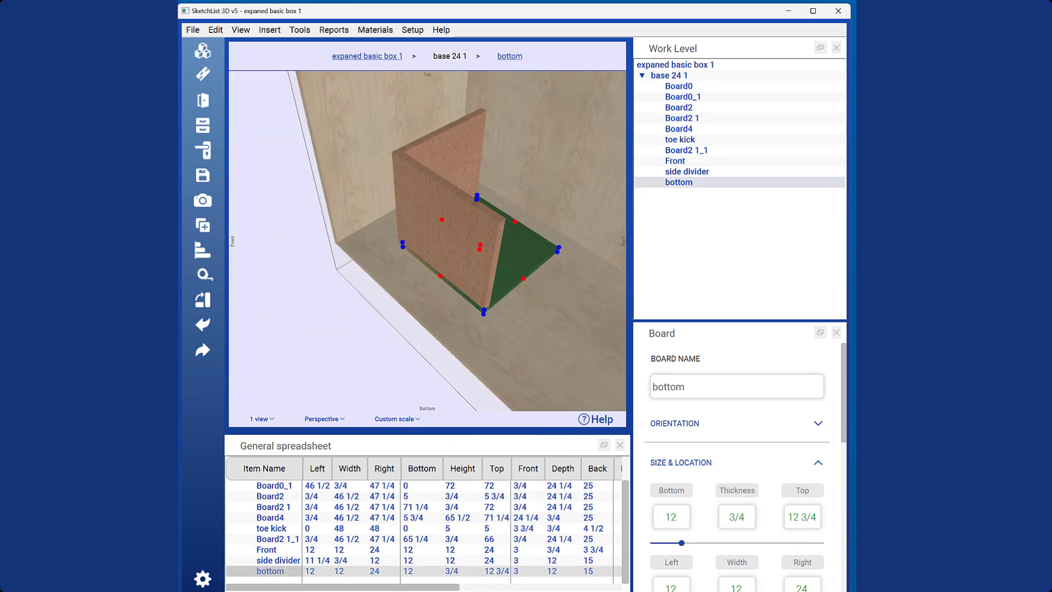